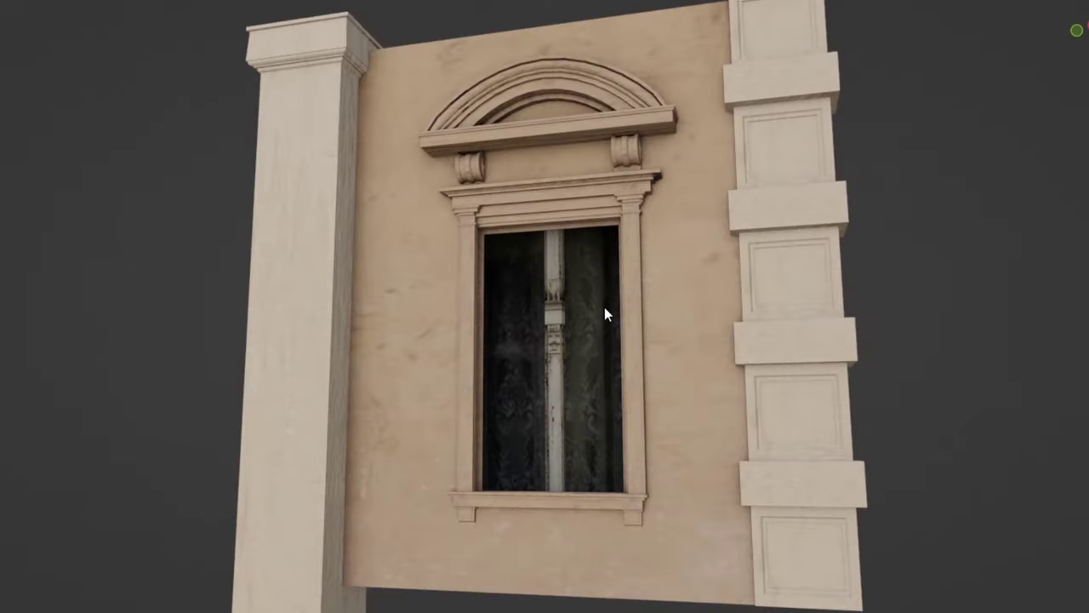
Scale and reposition the cube into a tall, thin wall slab on the ground, with snapping on.
middle_click_drag(604, 311, 729, 341)
key("s")
key("s")
key("s")
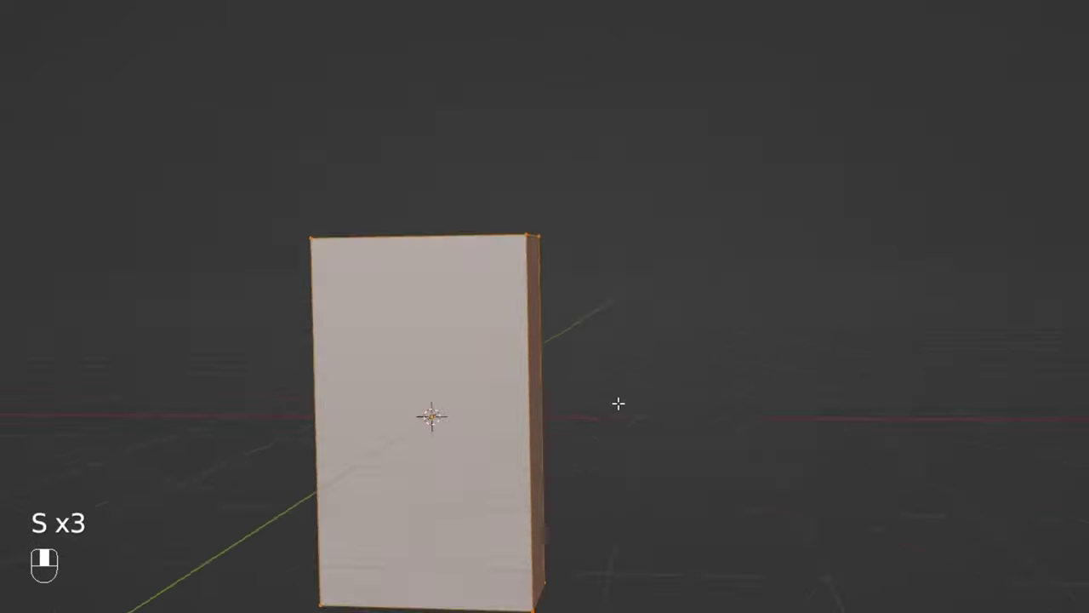
key("g")
key("g")
key("g")
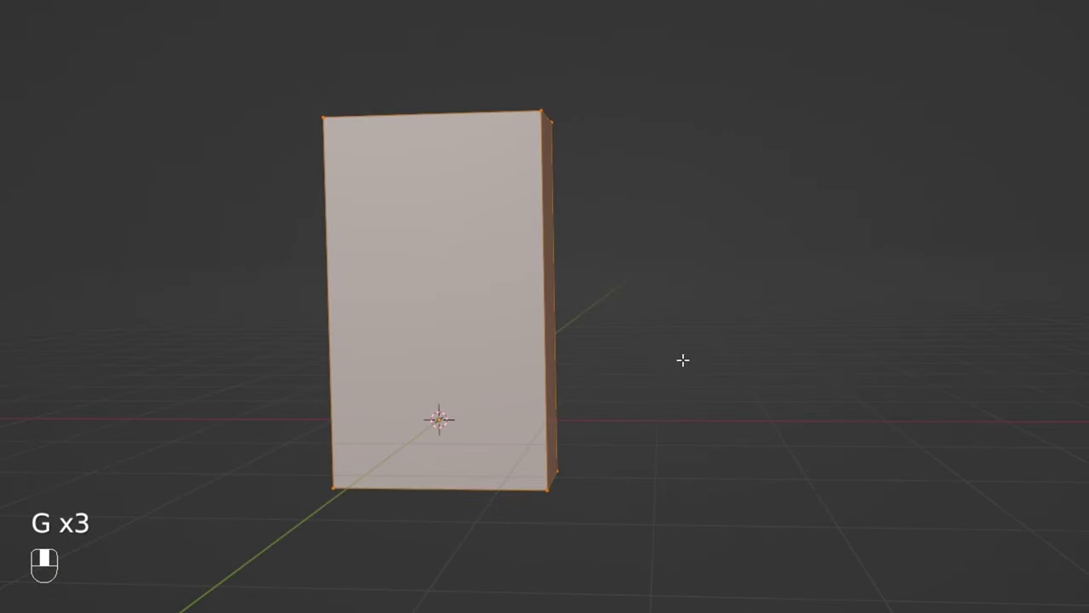
key("Tab")
key("g")
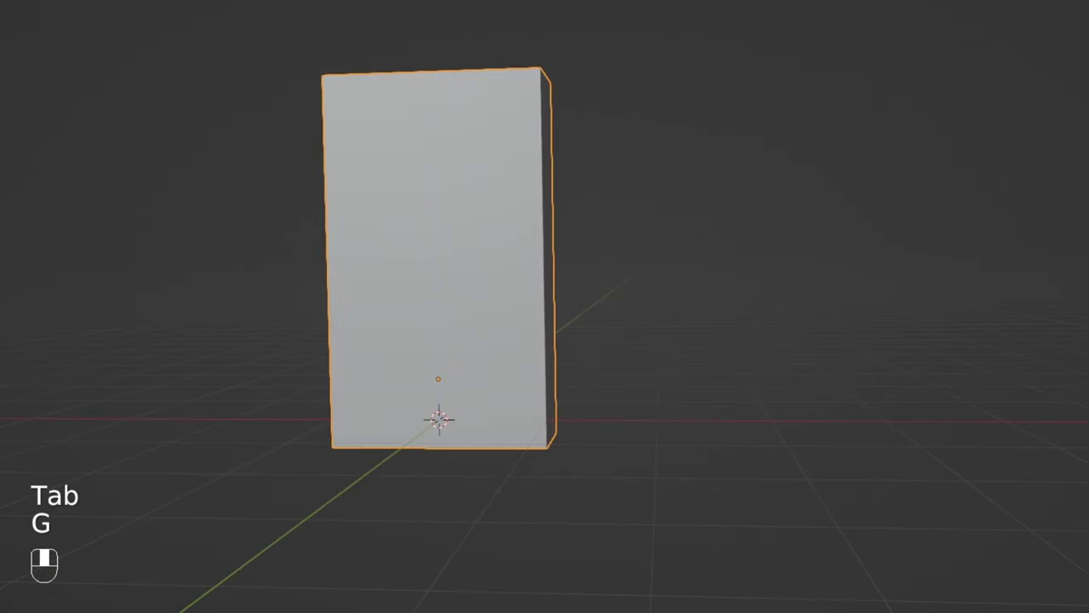
key("s")
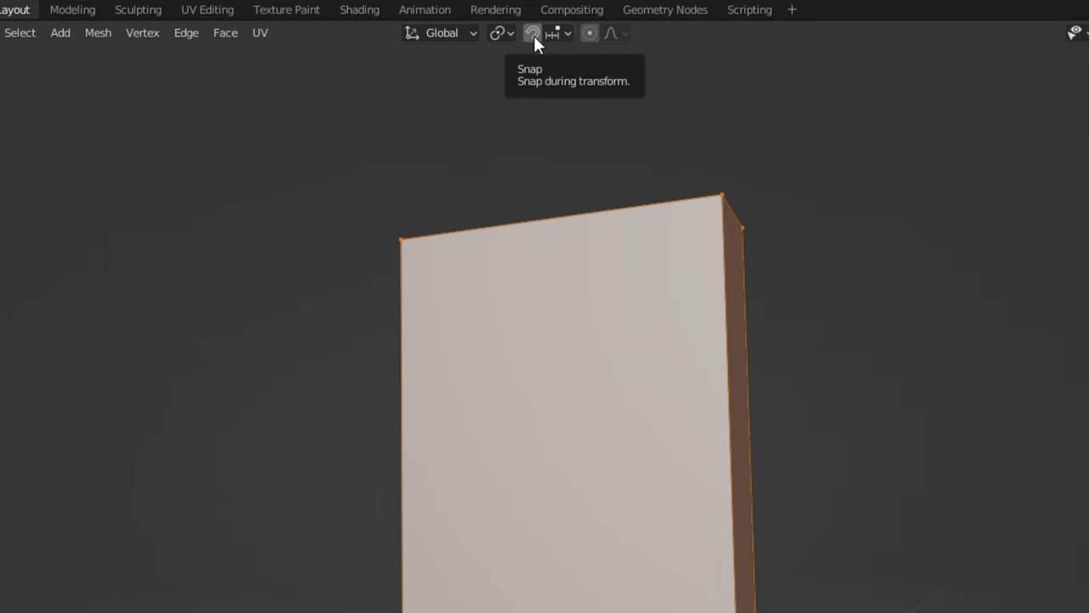
left_click(533, 34)
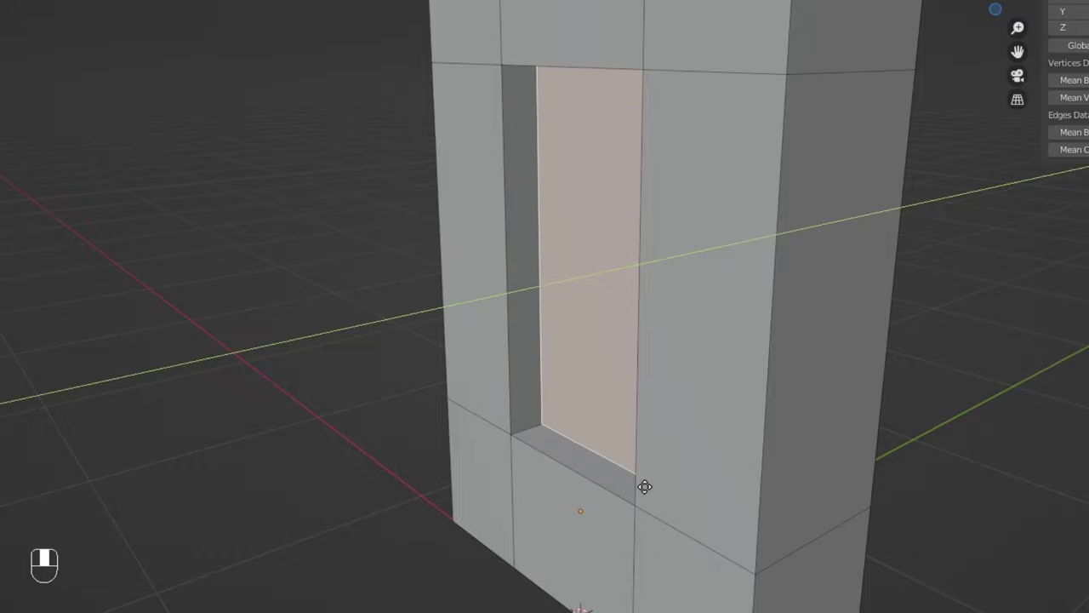
Loop-cut the window opening, then select both inner panels and move them within the recess.
key("ctrl+r")
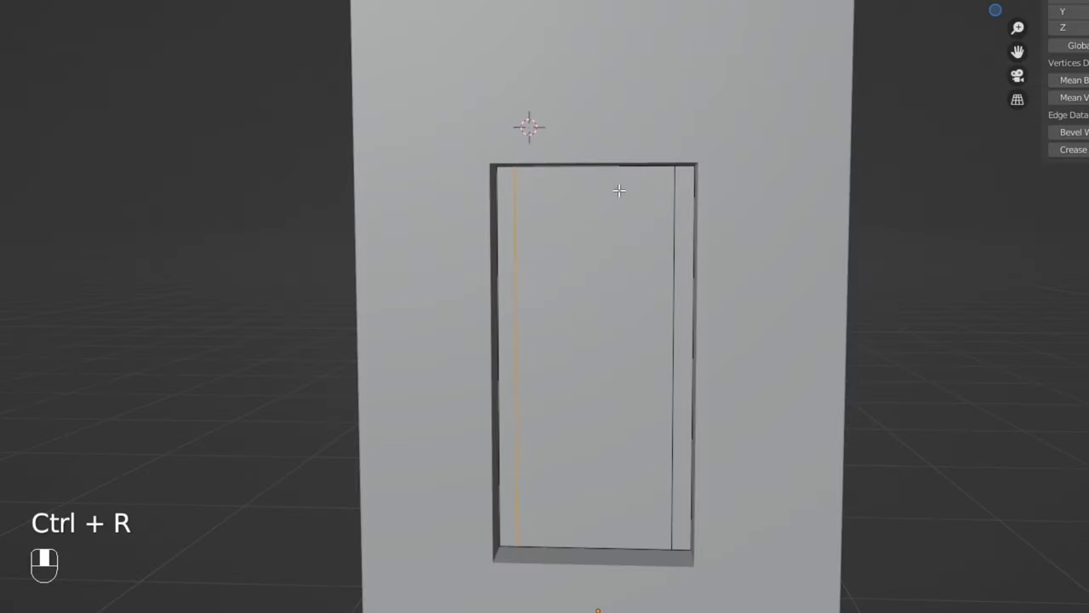
key("ctrl+r")
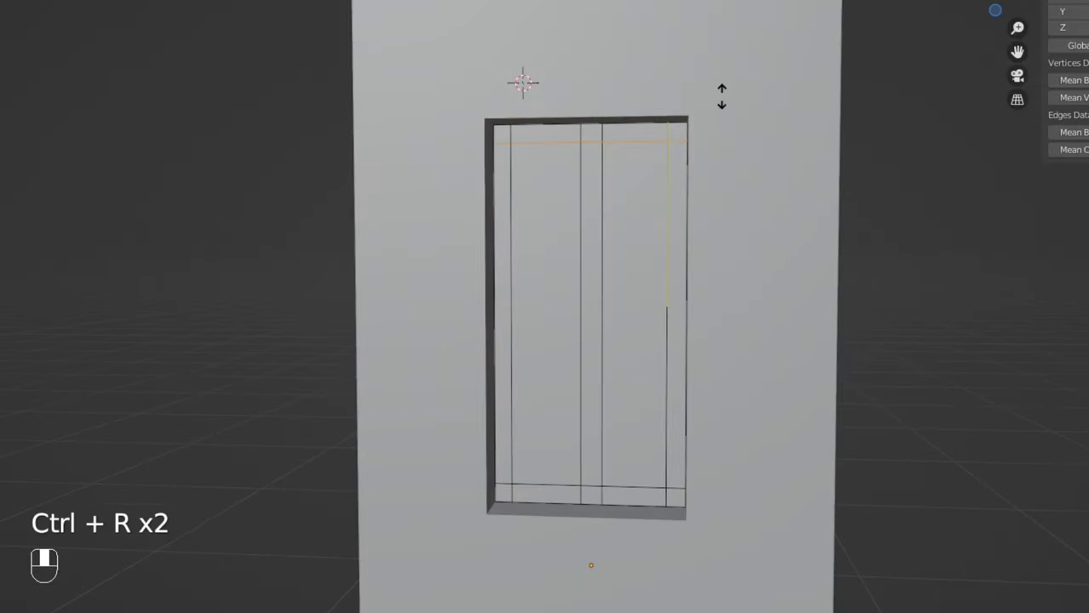
key("Tab")
key("Tab")
middle_click_drag(721, 96, 569, 348)
key("3")
left_click(549, 307, "shift")
key("g")
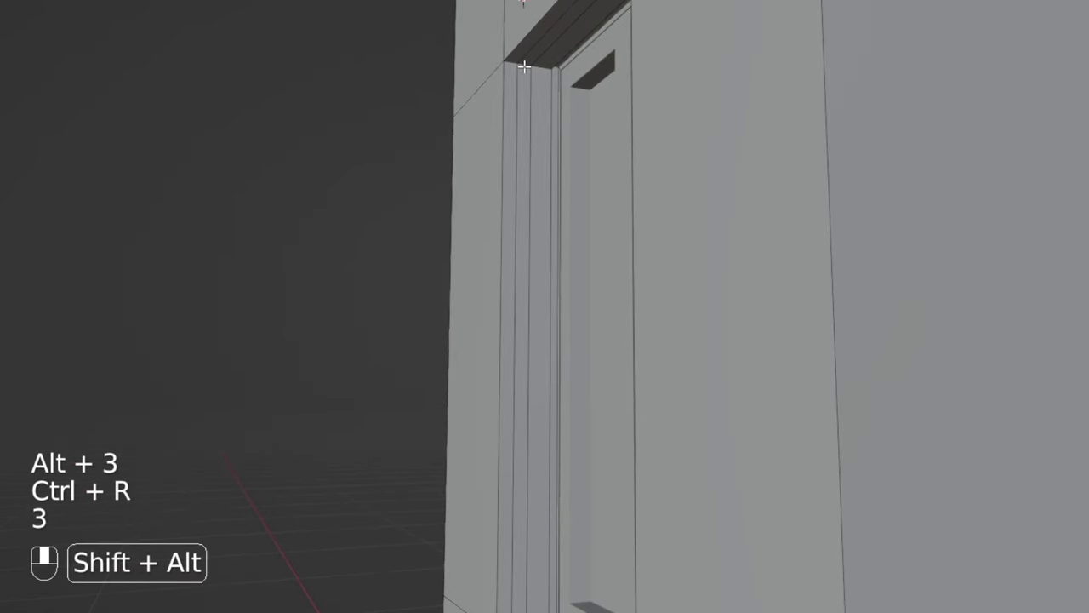
Add and place an extra edge loop along the window frame.
key("ctrl+r")
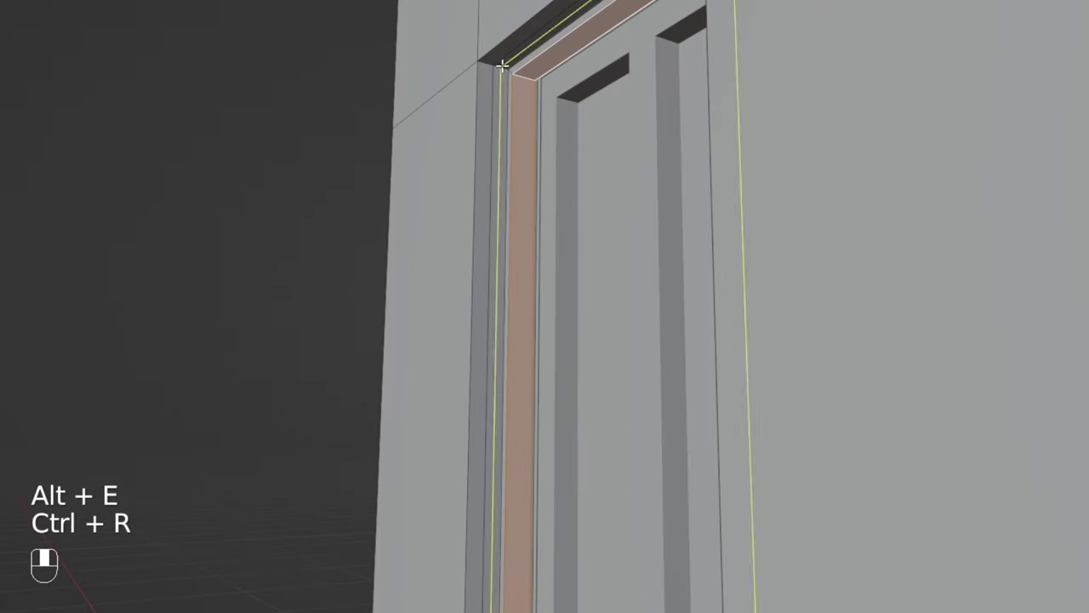
left_click(500, 73)
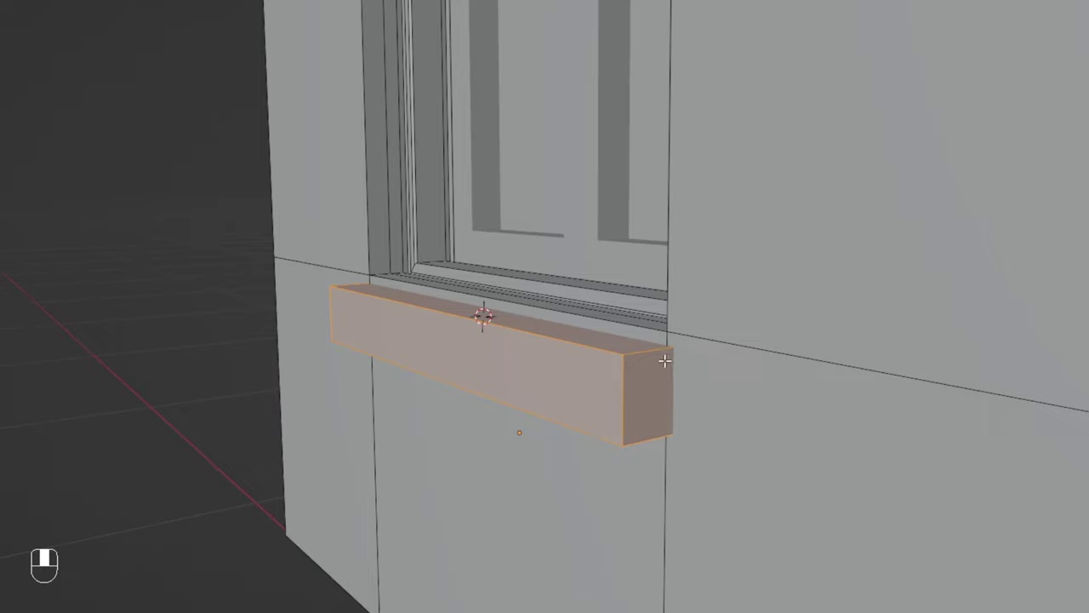
scroll(655, 364, "up", 3)
Loop-cut the sill box and try an upward extrusion of the mantel's top face, then undo it.
key("ctrl+r")
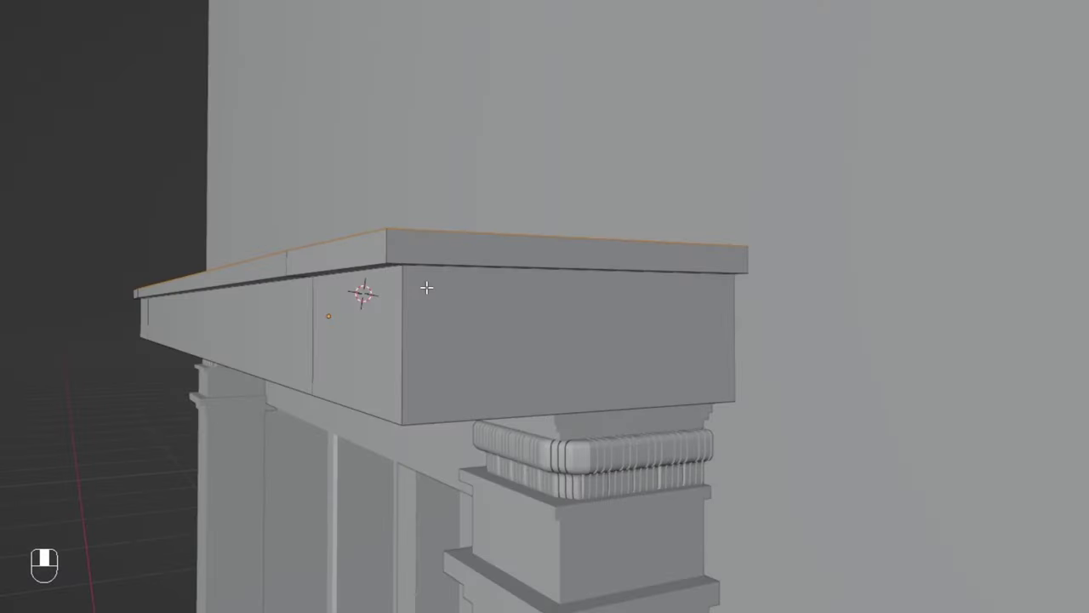
key("e")
key("ctrl+z")
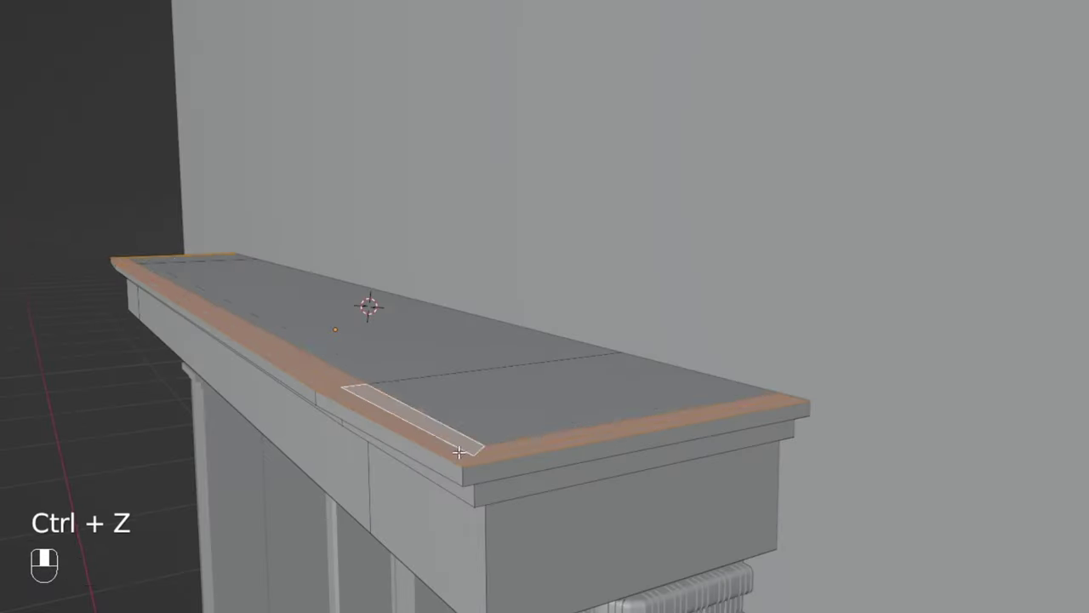
Extrude faces along their normals, bevel the edges, and duplicate and rescale the window trim piece.
key("alt+e")
key("ctrl+b")
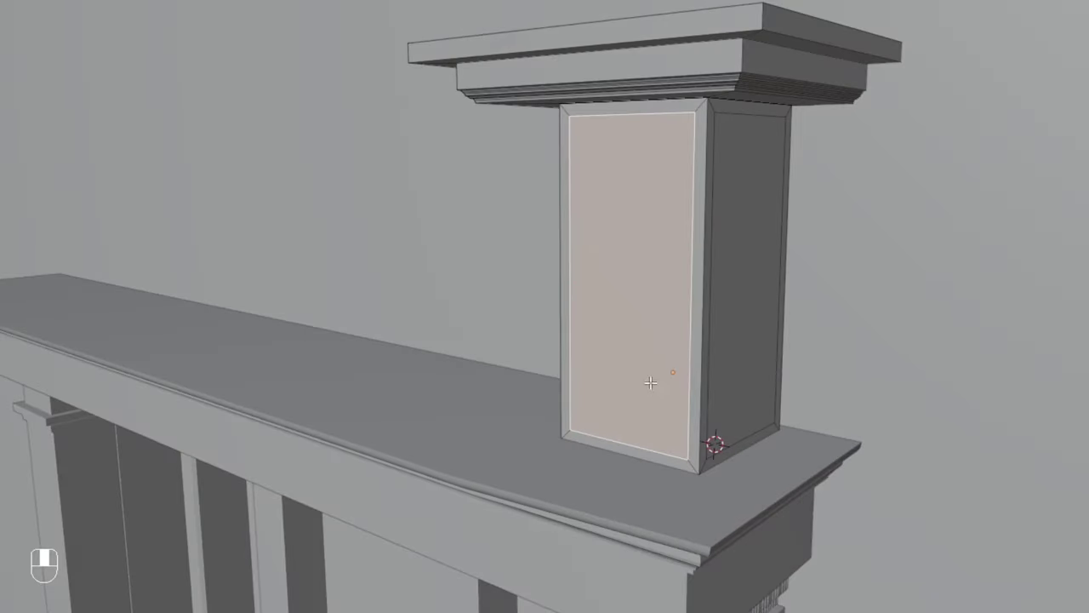
key("shift+d")
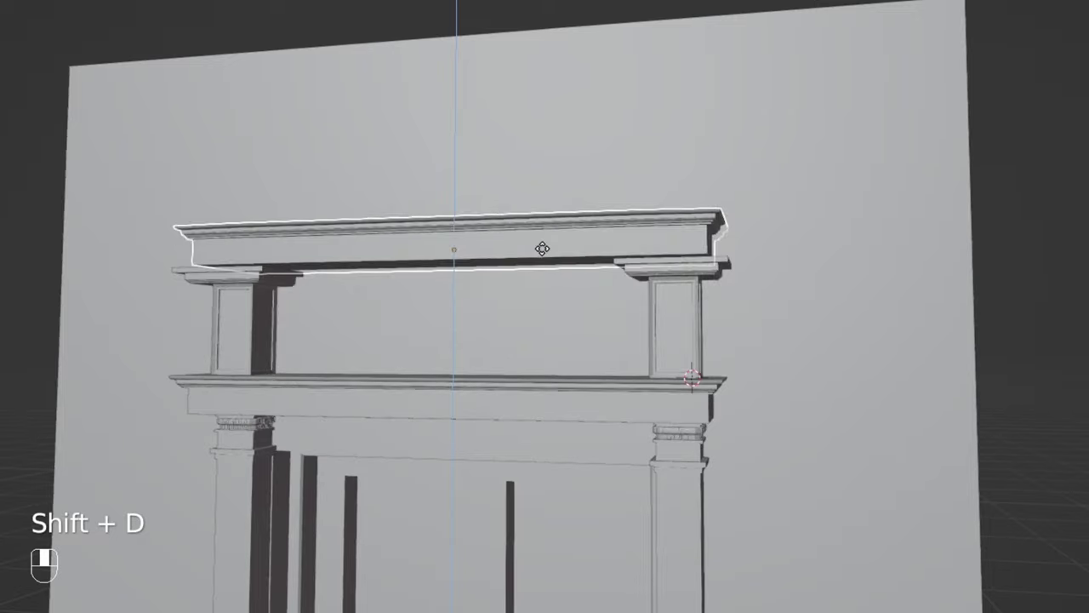
key("s")
key("x")
key("2")
key("Tab")
key("shift+alt+z")
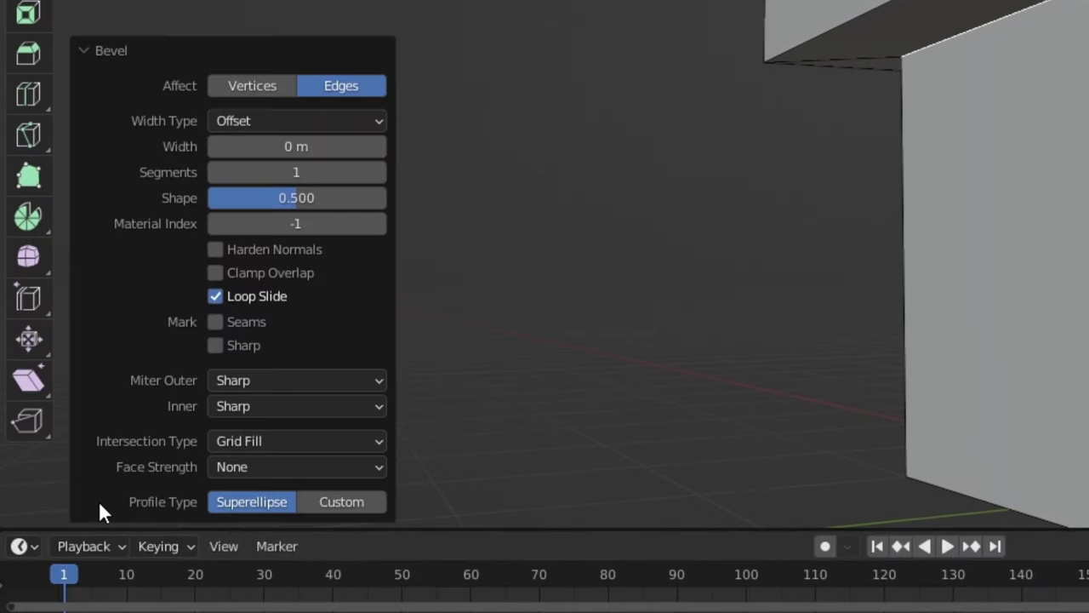
Bevel the capital with a 12-segment custom profile, adding curve points near its top and bottom.
left_click_drag(296, 146, 357, 146)
scroll(296, 172, "up", 7, "ctrl")
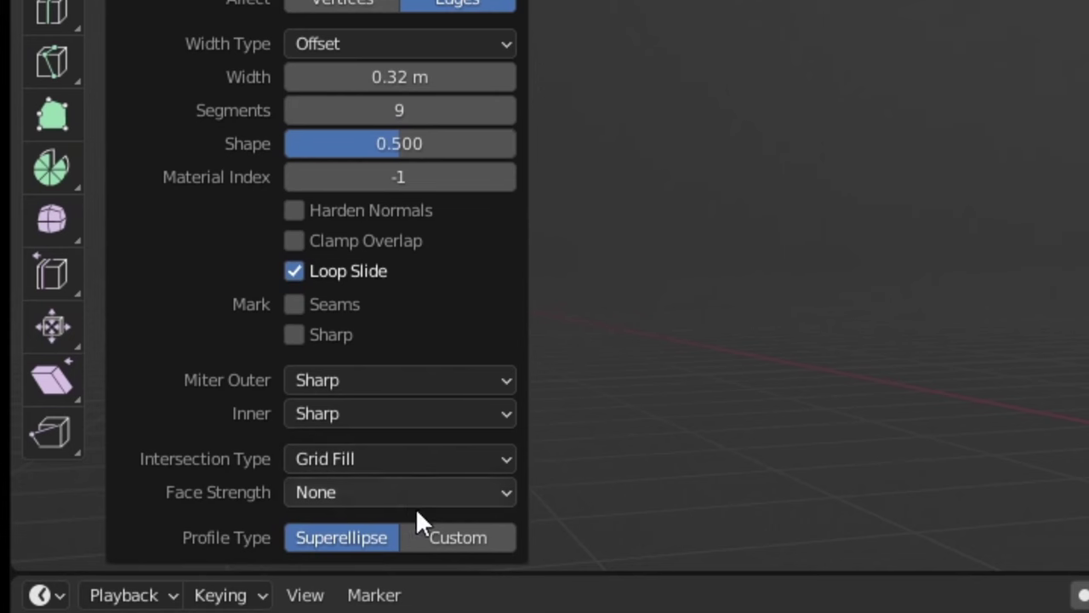
left_click(174, 593)
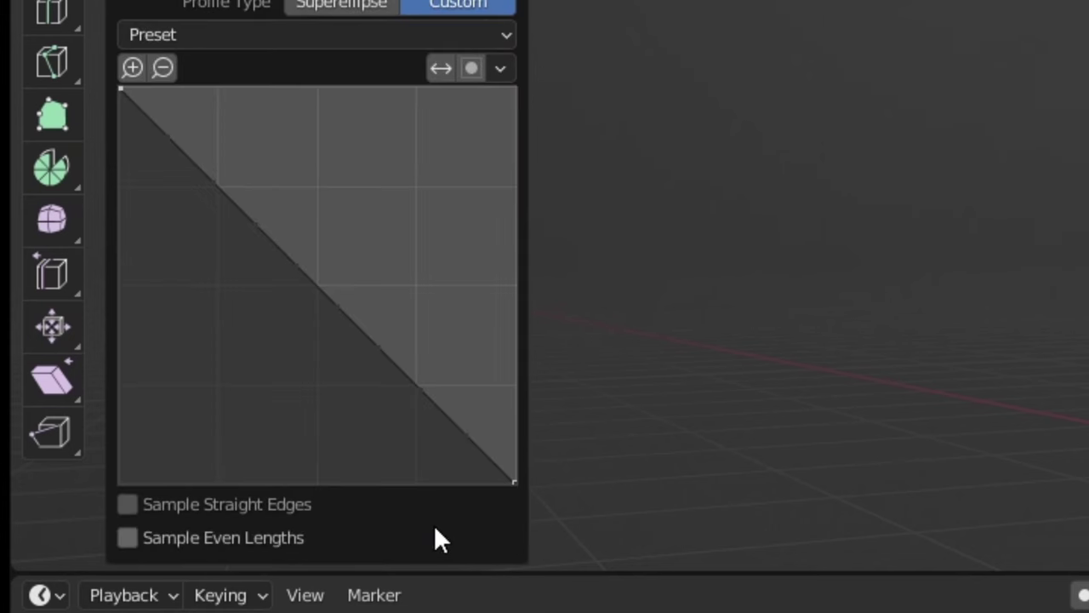
left_click(188, 184)
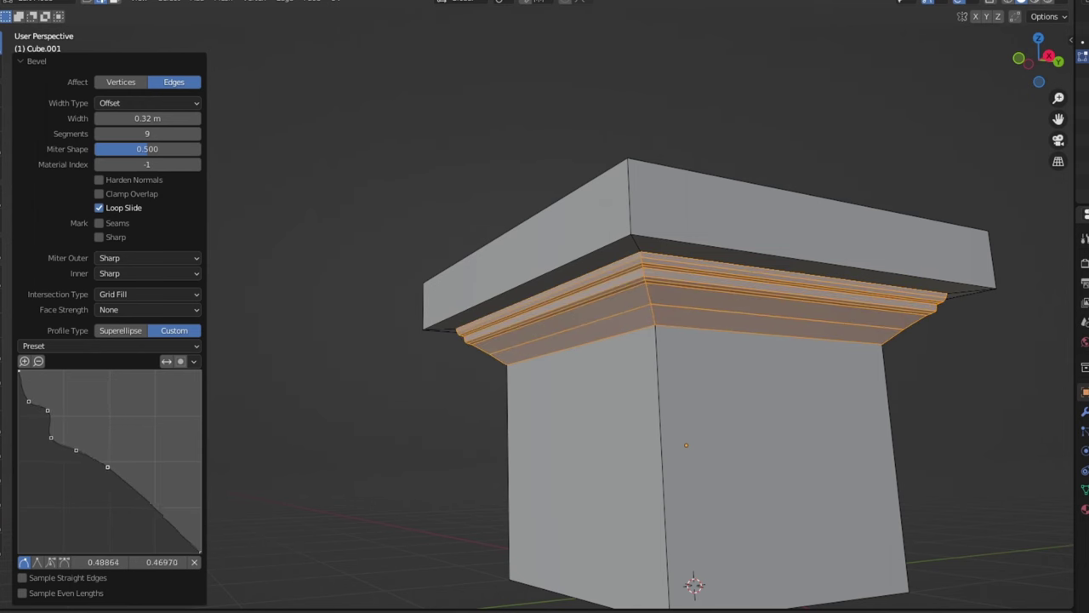
left_click(164, 514)
left_click(173, 537)
left_click(177, 545)
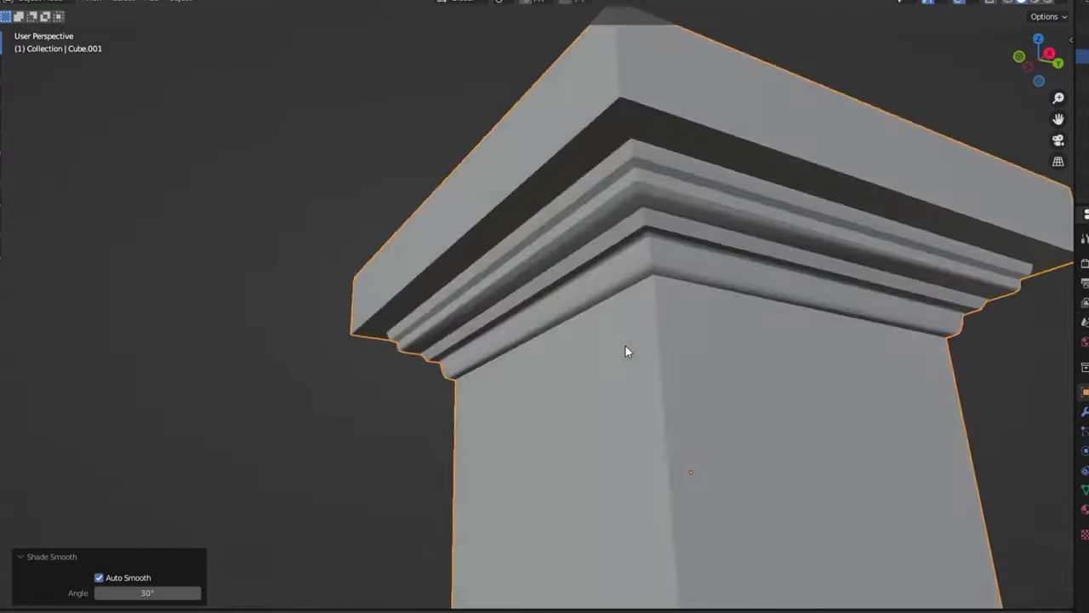
Enter Edit Mode on the smoothed column and extrude its top slab outward.
middle_click_drag(627, 349, 562, 230)
key("Tab")
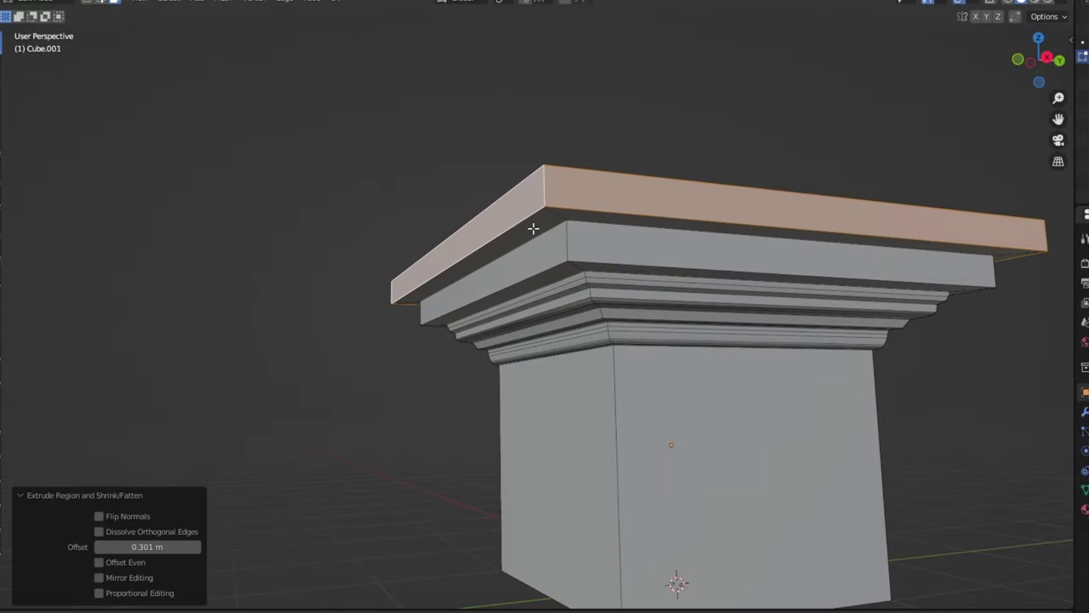
key("alt+a")
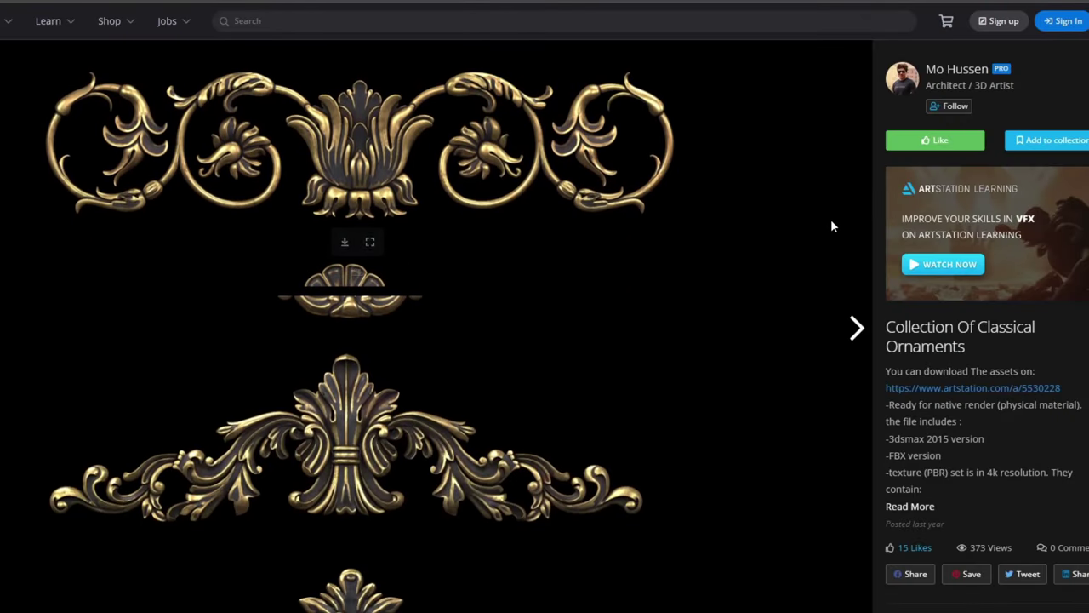
Browse the classical ornament gallery, then fatten duplicated leaves beside the bud in front ortho view.
scroll(831, 229, "down", 10)
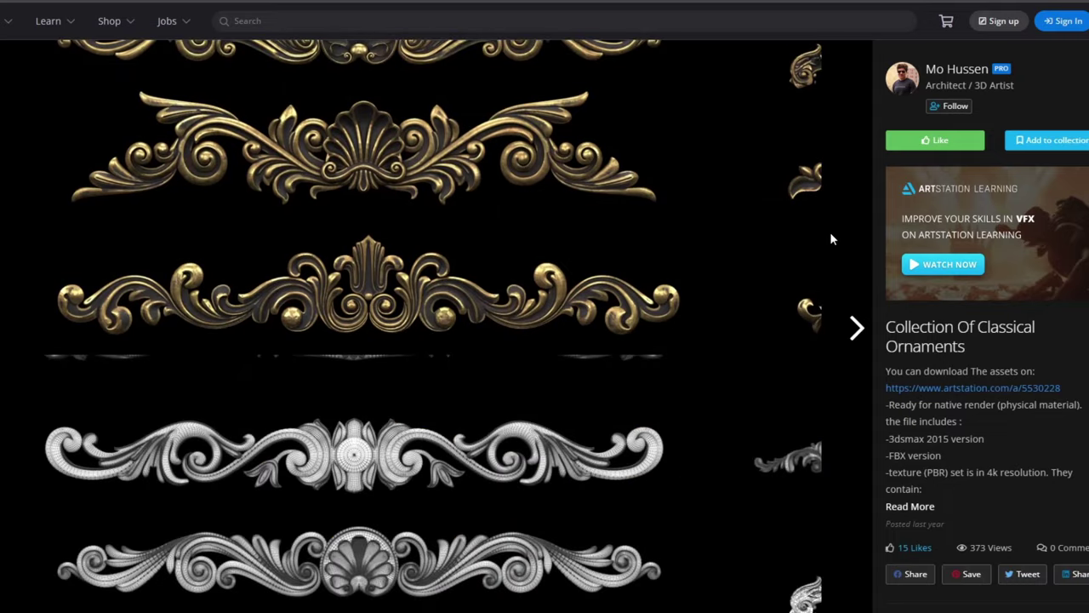
scroll(832, 239, "down", 8)
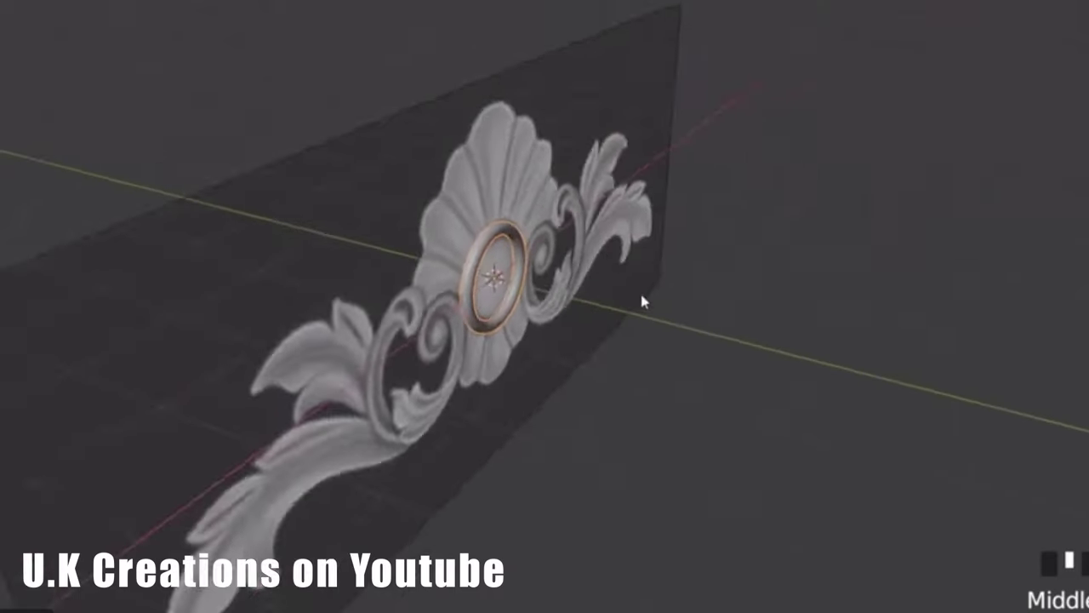
middle_click_drag(641, 299, 401, 127)
key("KP_1")
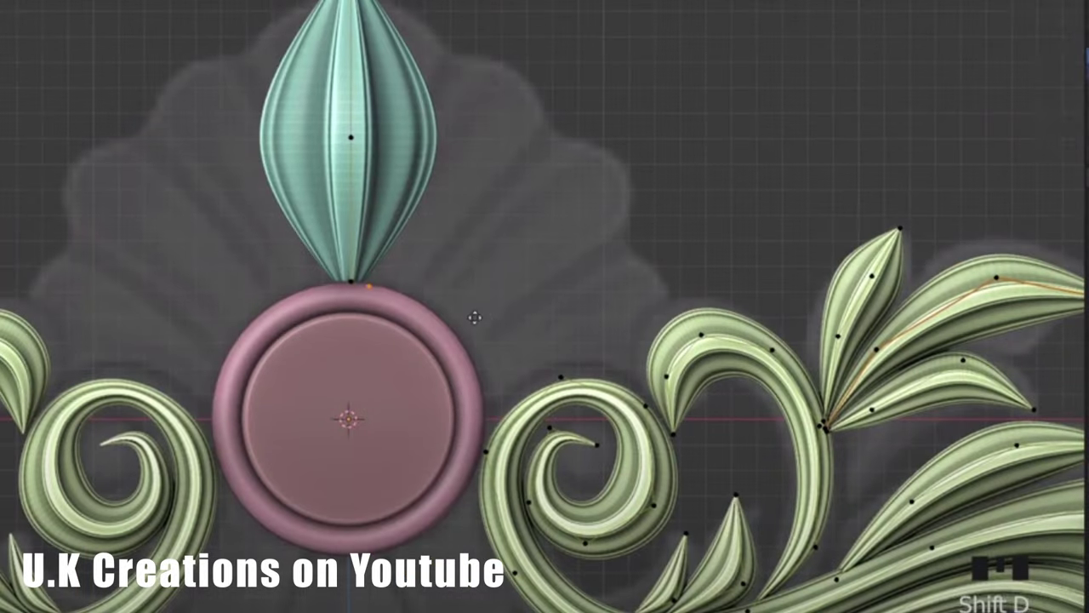
left_click(405, 306)
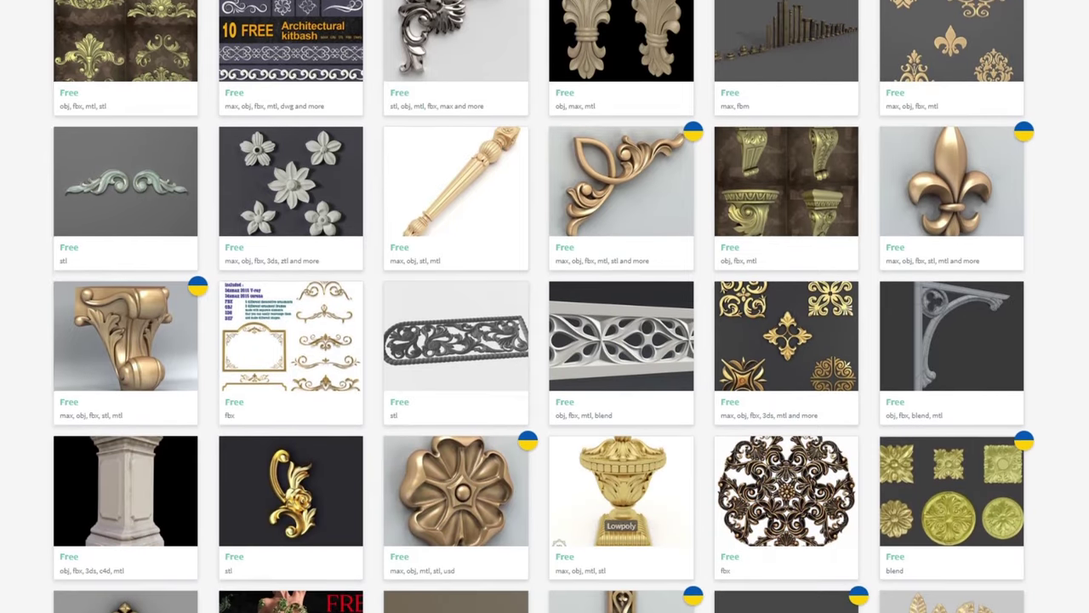
scroll(544, 306, "down", 1)
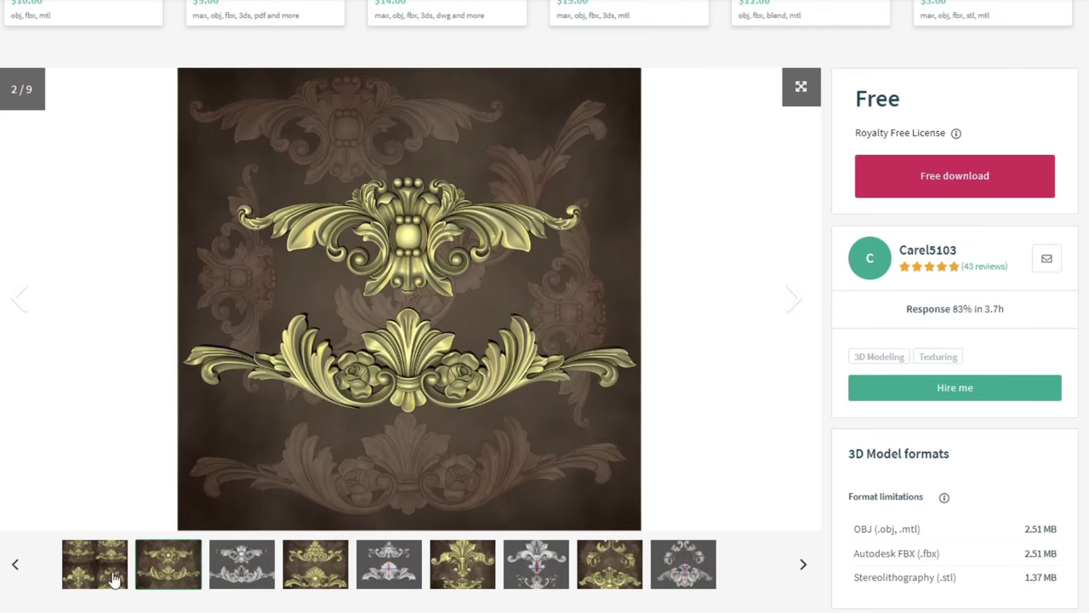
Scroll the free ornament results and open the four-piece corbel set's detail page.
left_click(113, 579)
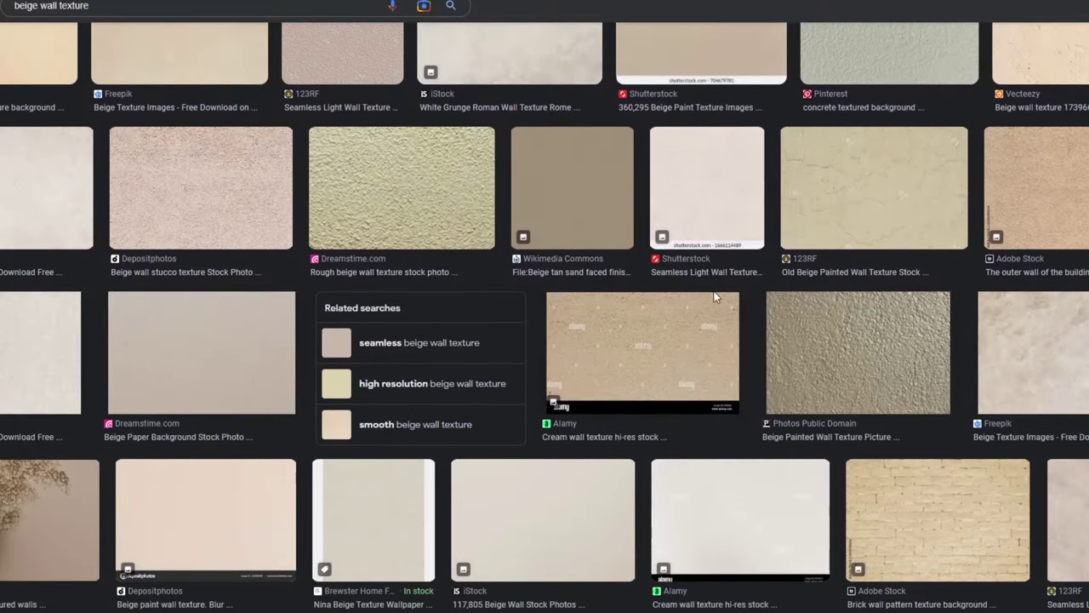
Wire the Bump node into the WALL shader's normal and cube-project the plaster texture onto the slab.
scroll(793, 401, "down", 5)
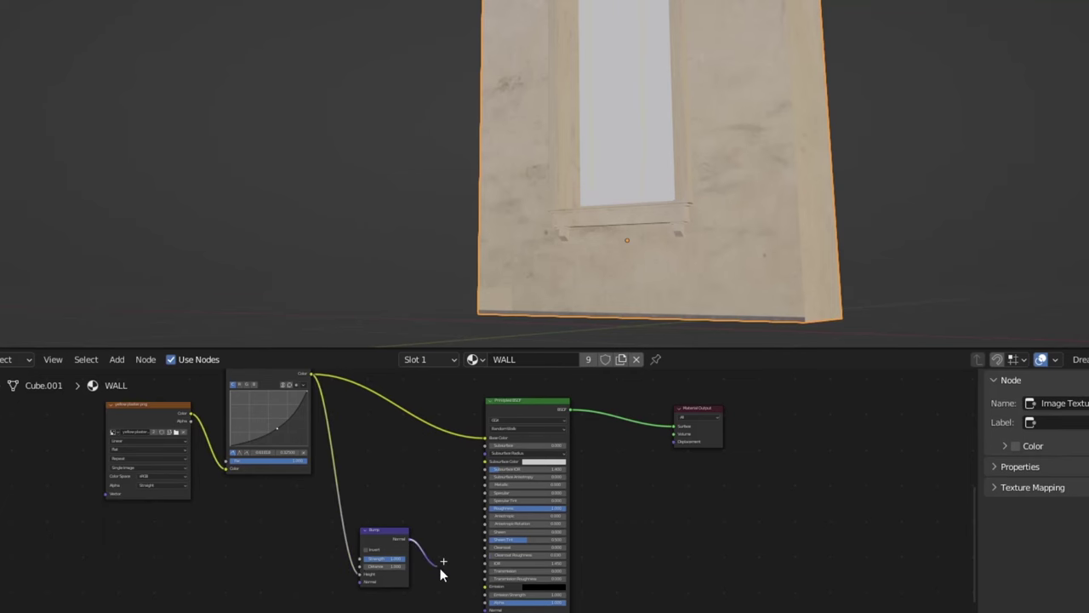
left_click_drag(442, 575, 485, 566)
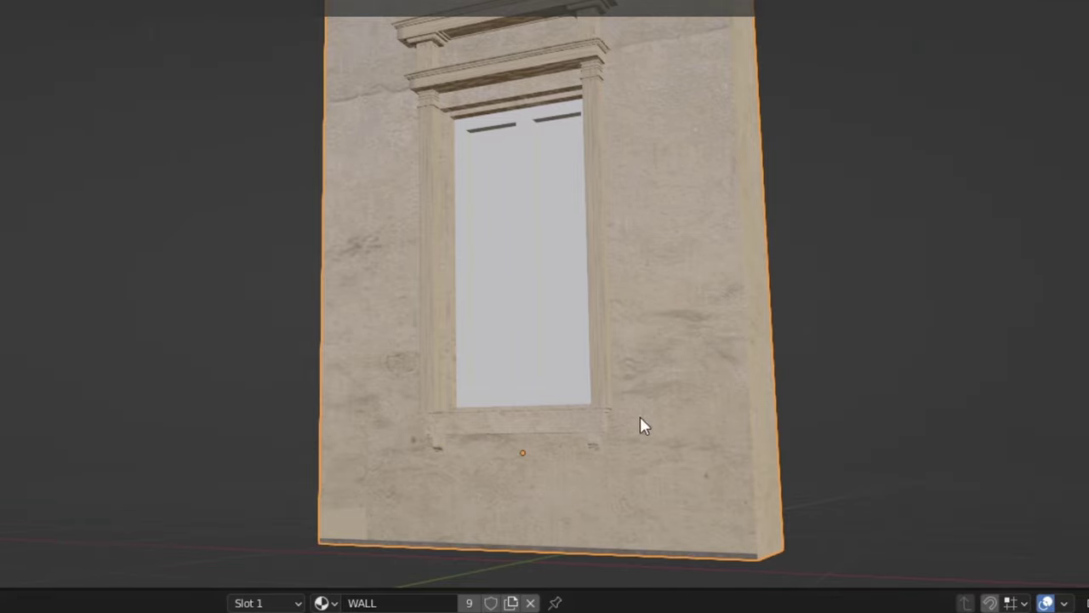
scroll(644, 425, "down", 3)
middle_click_drag(643, 425, 590, 382)
scroll(632, 398, "up", 3)
scroll(632, 398, "down", 5)
scroll(591, 382, "up", 5)
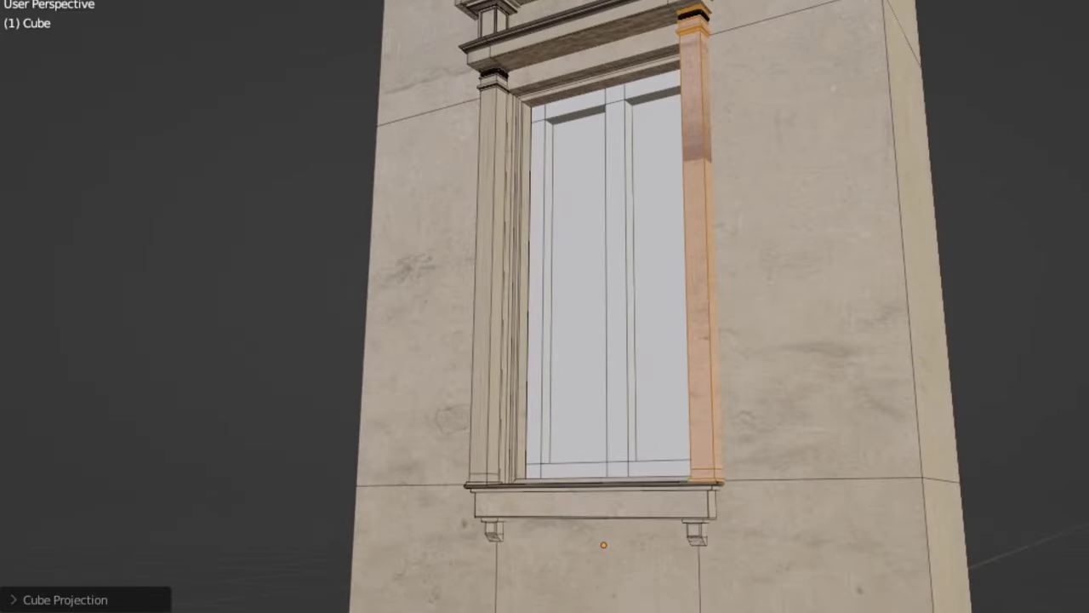
key("Tab")
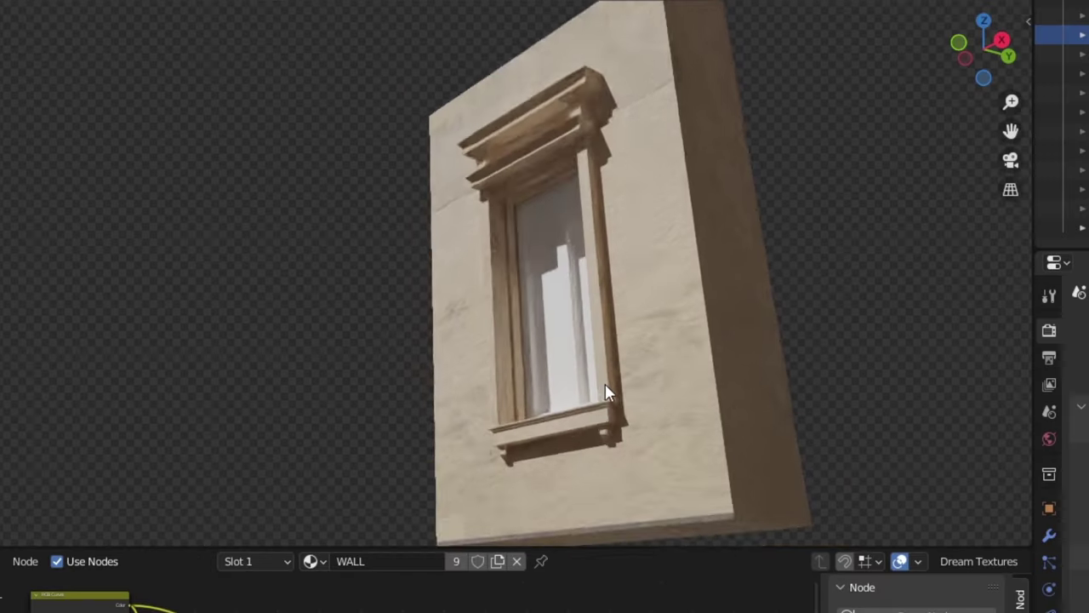
Insert a Mix Shader into the wall material's shader link.
middle_click_drag(605, 383, 572, 408)
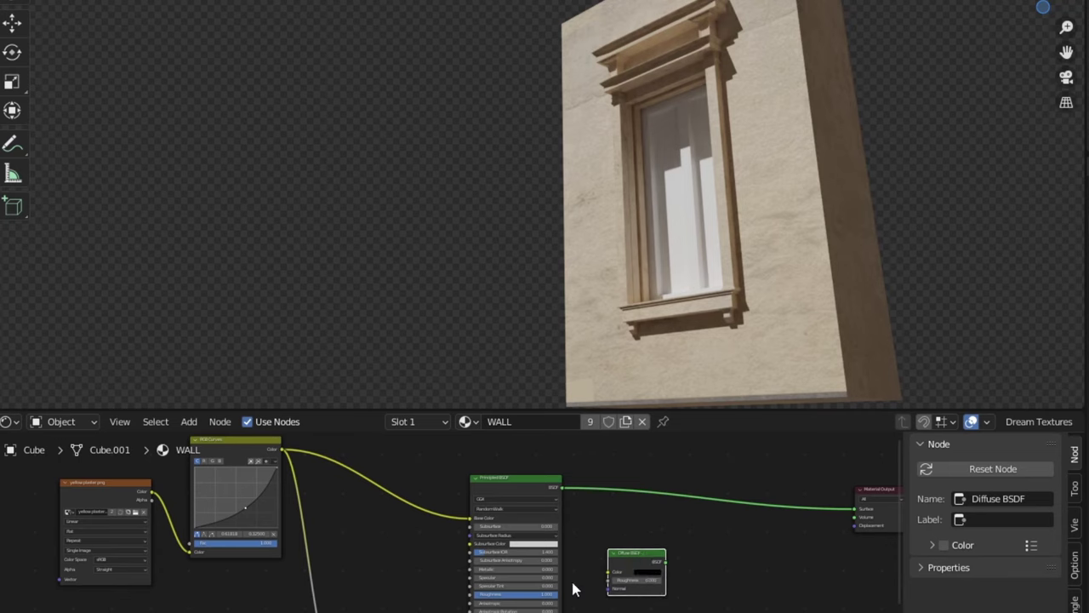
scroll(574, 589, "up", 1)
key("shift+a")
type("m")
left_click(686, 540)
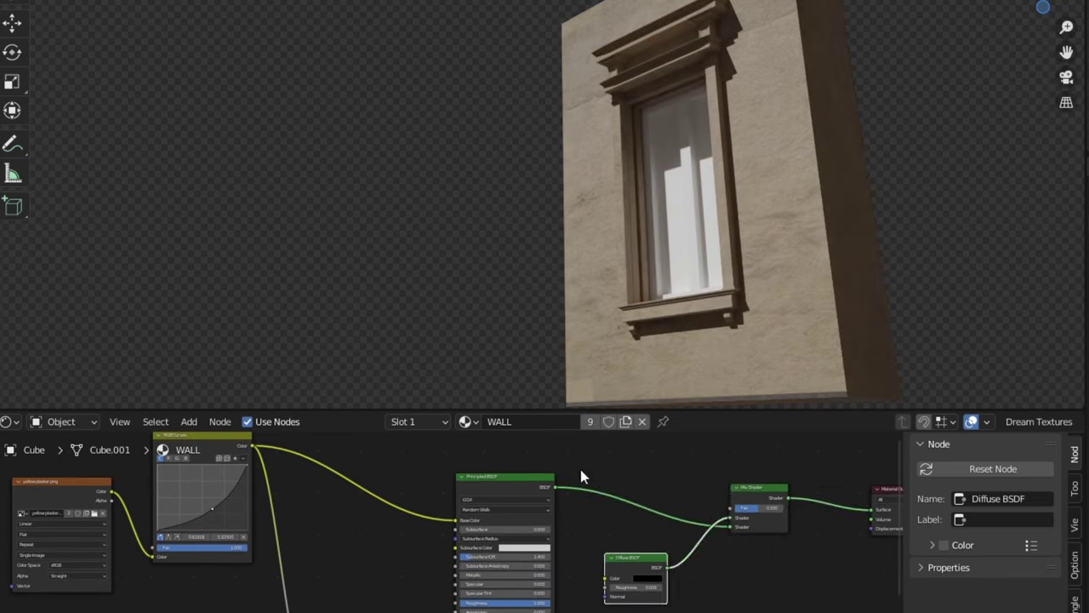
middle_click_drag(581, 477, 547, 518)
Add an Ambient Occlusion node, route the Mix Shader to Material Output, and insert a ColorRamp before it.
key("shift+a")
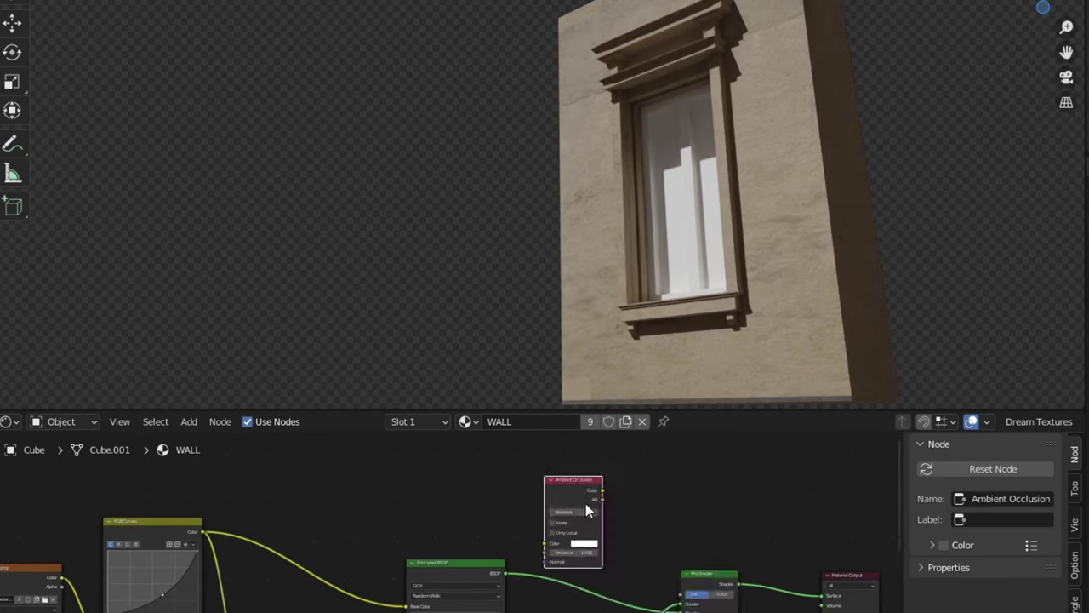
scroll(580, 494, "up", 2)
middle_click_drag(632, 507, 474, 482)
left_click(474, 481, "ctrl+shift")
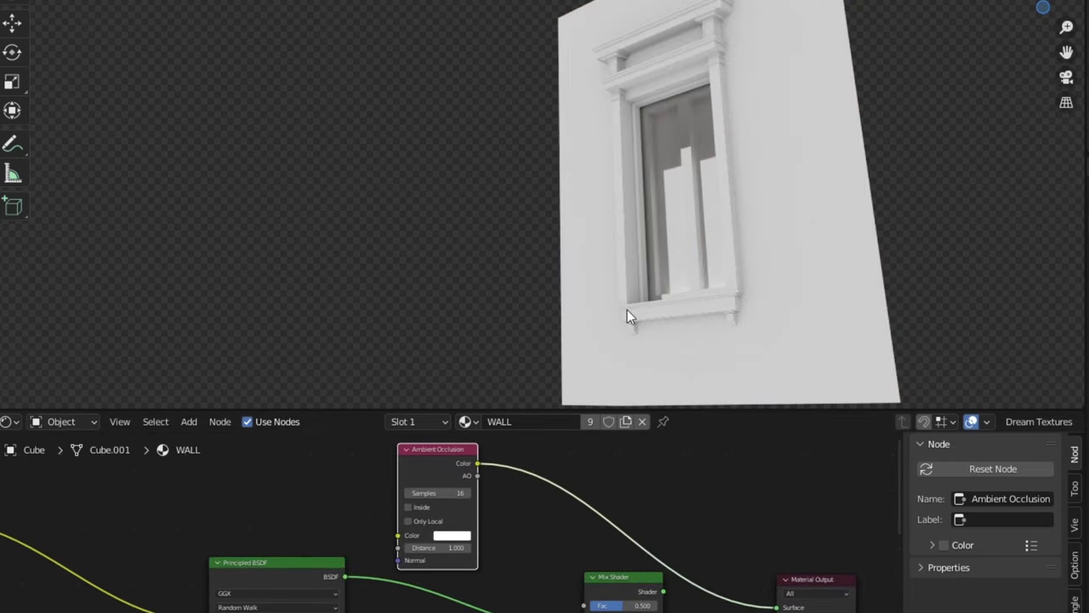
scroll(627, 309, "up", 2)
scroll(759, 263, "down", 2)
scroll(704, 259, "up", 3)
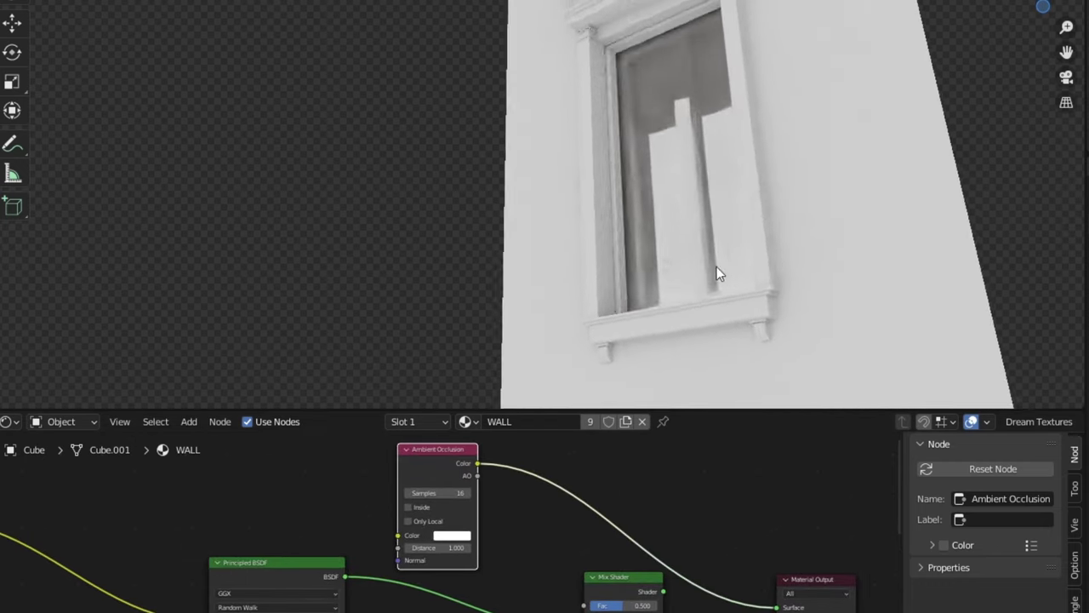
scroll(716, 266, "down", 1)
middle_click_drag(529, 486, 439, 456)
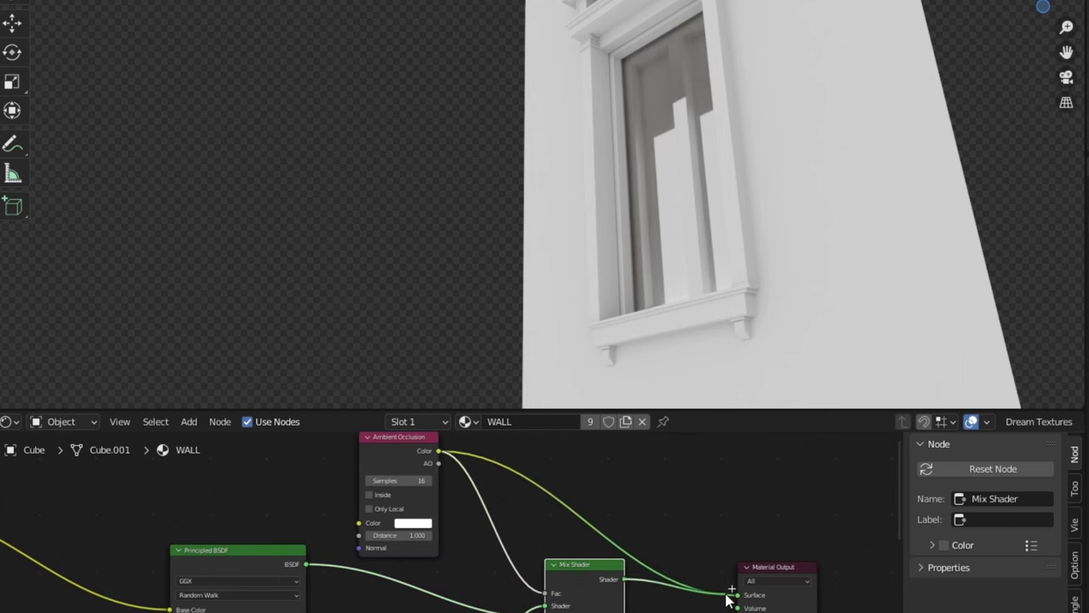
left_click_drag(727, 600, 727, 595)
middle_click_drag(706, 340, 728, 288)
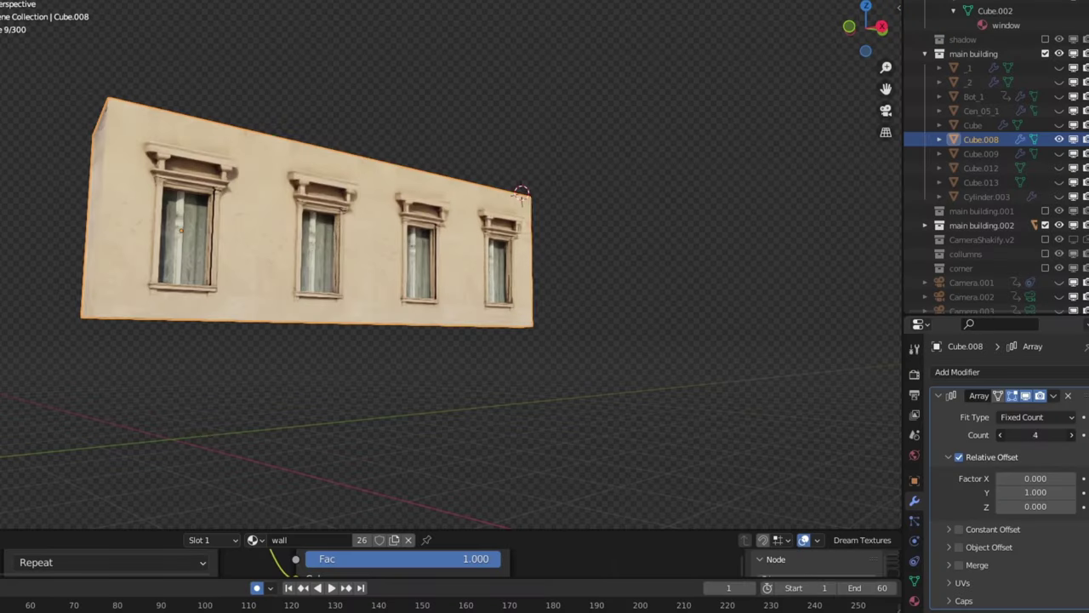
Raise the window Array count from 4 to 8 and unhide the second and third wall storeys.
left_click_drag(1036, 434, 1063, 434)
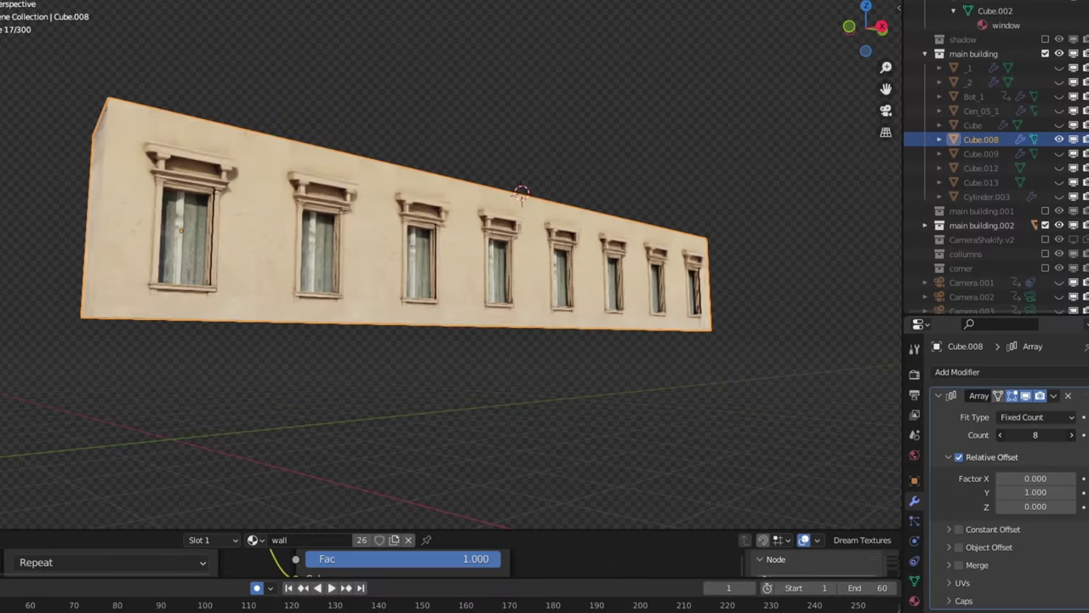
left_click(1059, 125)
middle_click_drag(808, 263, 489, 381)
left_click(1059, 153)
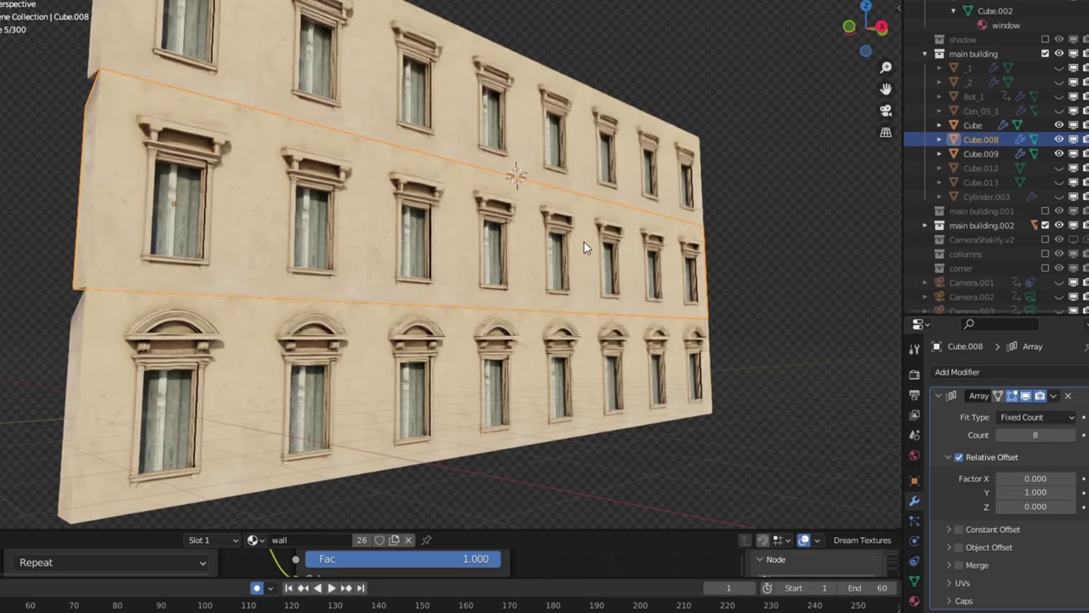
middle_click_drag(584, 247, 710, 291)
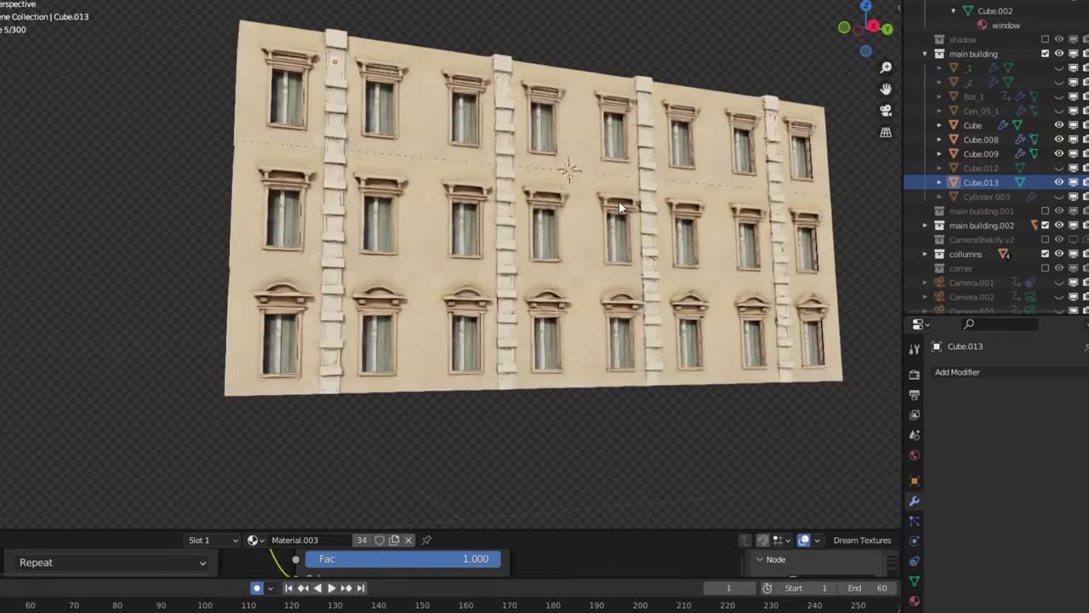
middle_click_drag(618, 208, 428, 317)
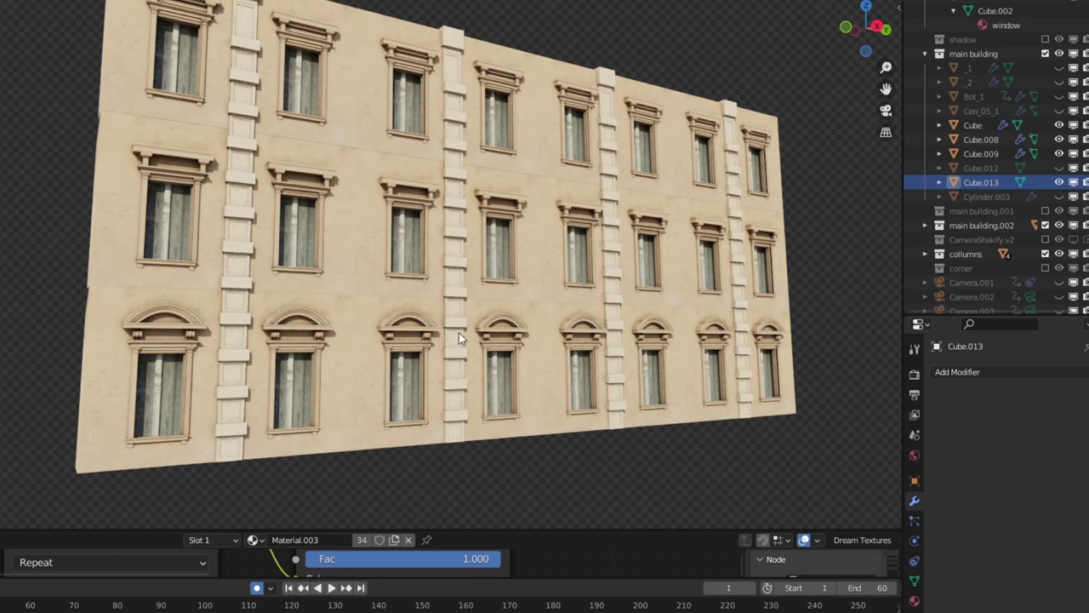
left_click(210, 421)
Orbit and zoom from the column out to oblique views of the whole facade.
middle_click_drag(220, 426, 324, 323)
scroll(335, 306, "up", 5)
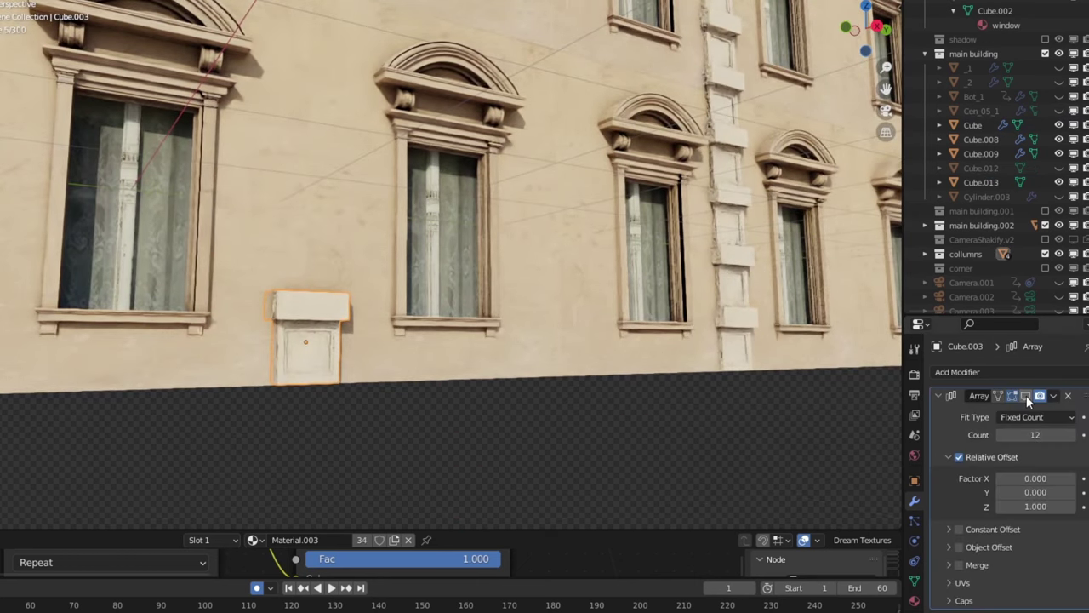
scroll(477, 280, "down", 5)
middle_click_drag(426, 323, 482, 335)
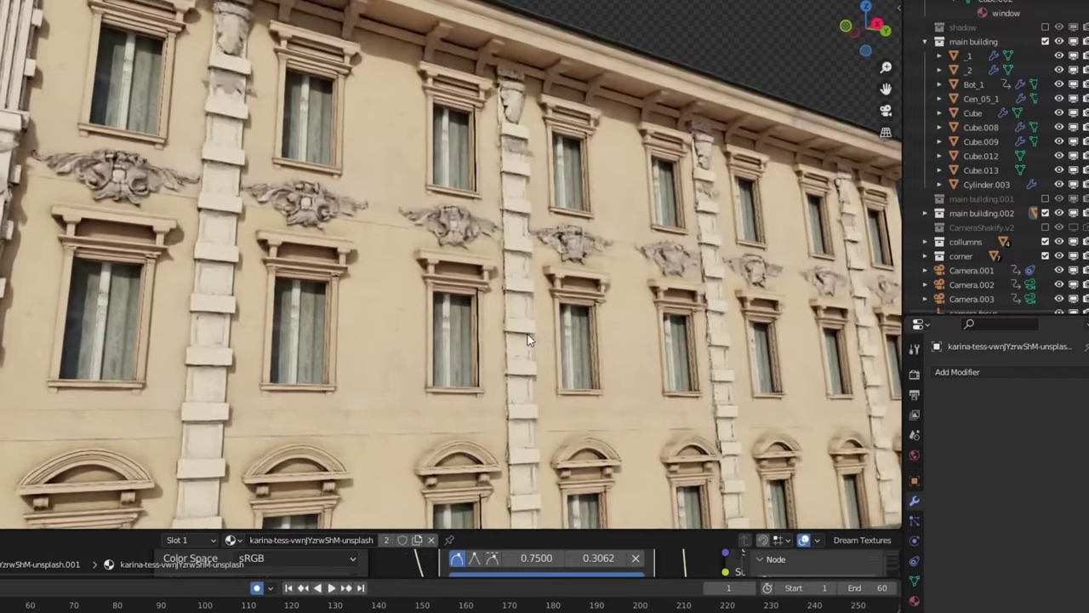
mouse_move(527, 340)
middle_mouse_down()
mouse_move(565, 332)
mouse_move(512, 337)
mouse_move(529, 338)
middle_mouse_up()
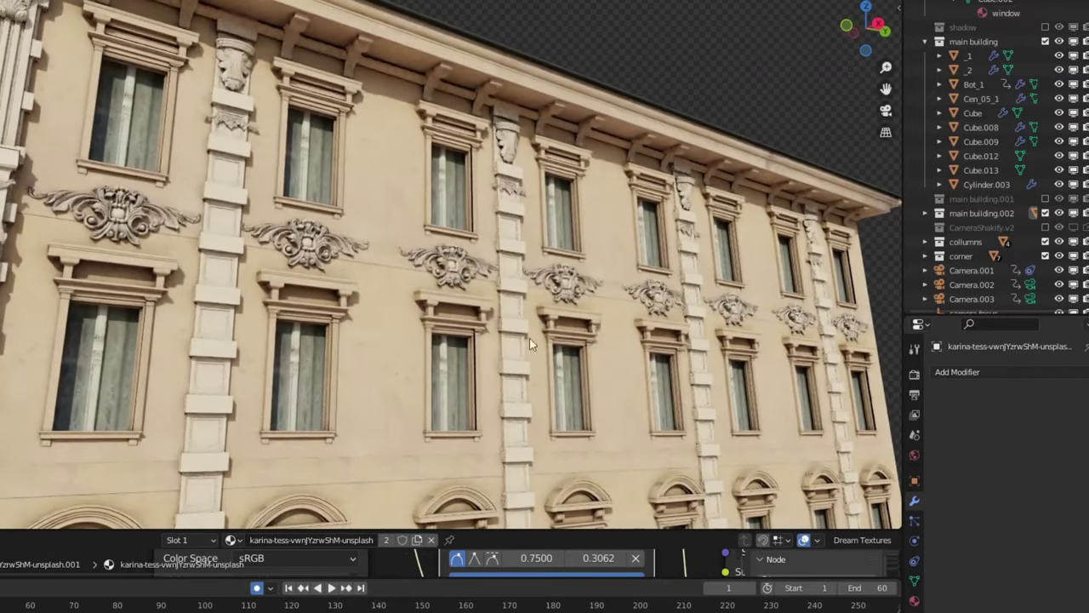